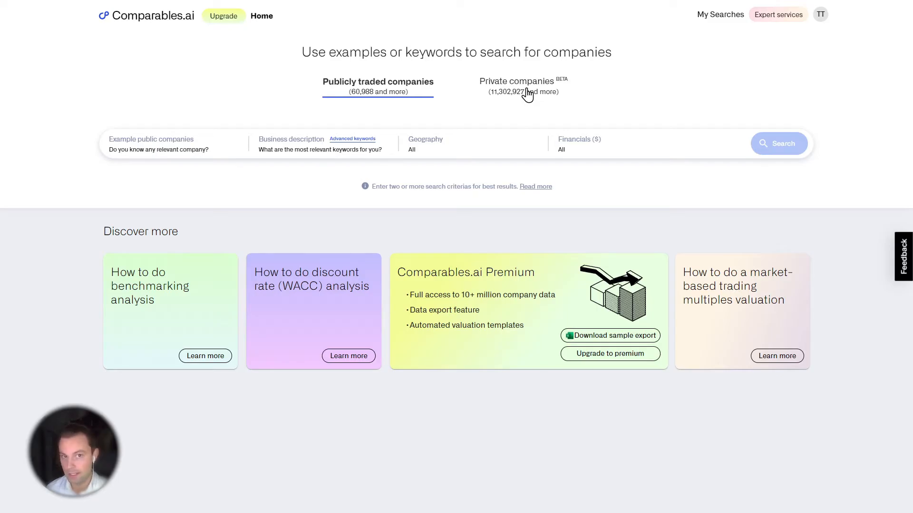
Add Tesla Inc (USA) as the example public company and include the suggested keyword "electric vehicle" in the business description
click(178, 151)
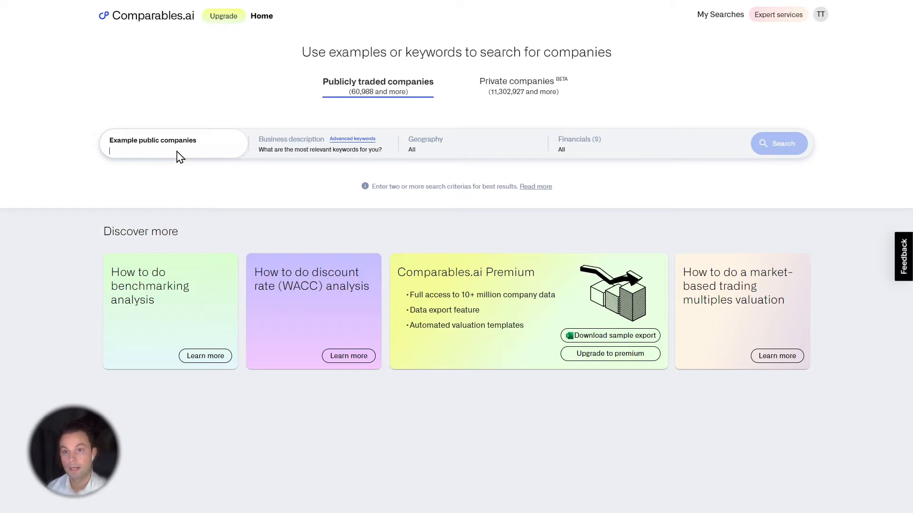
text(tesla)
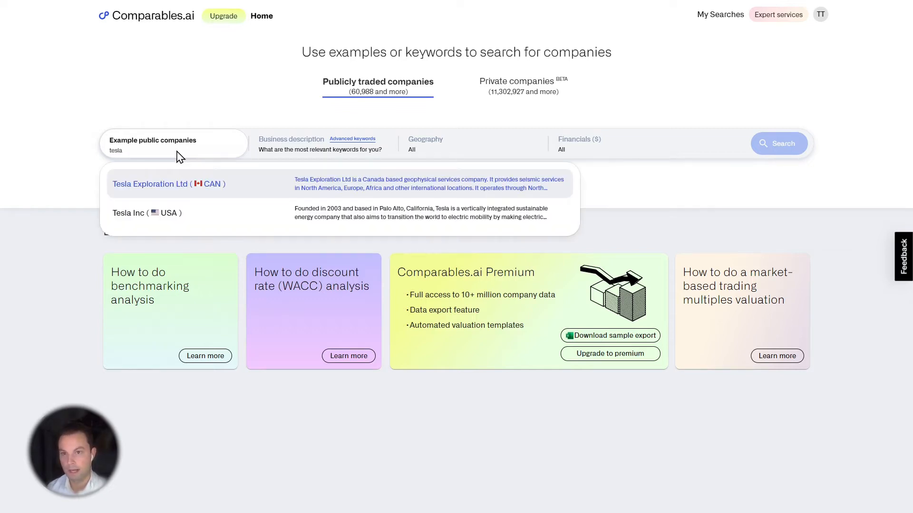
click(167, 212)
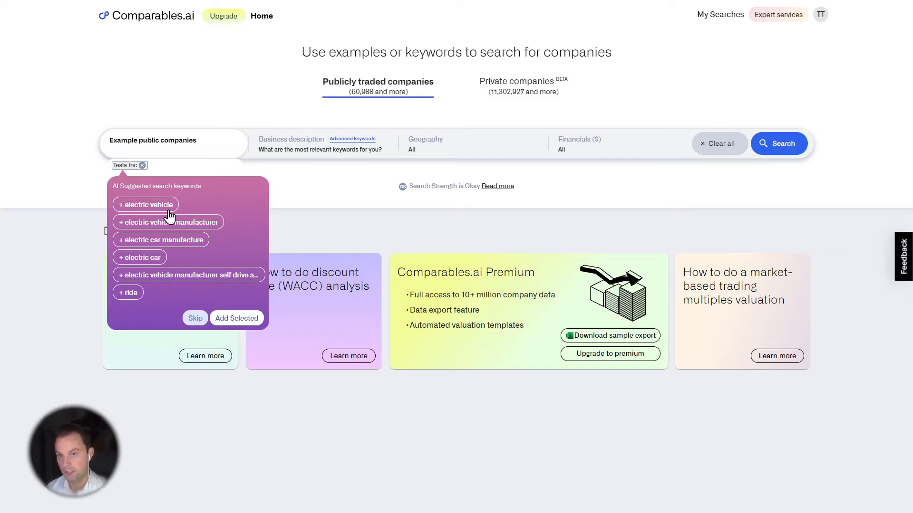
click(164, 209)
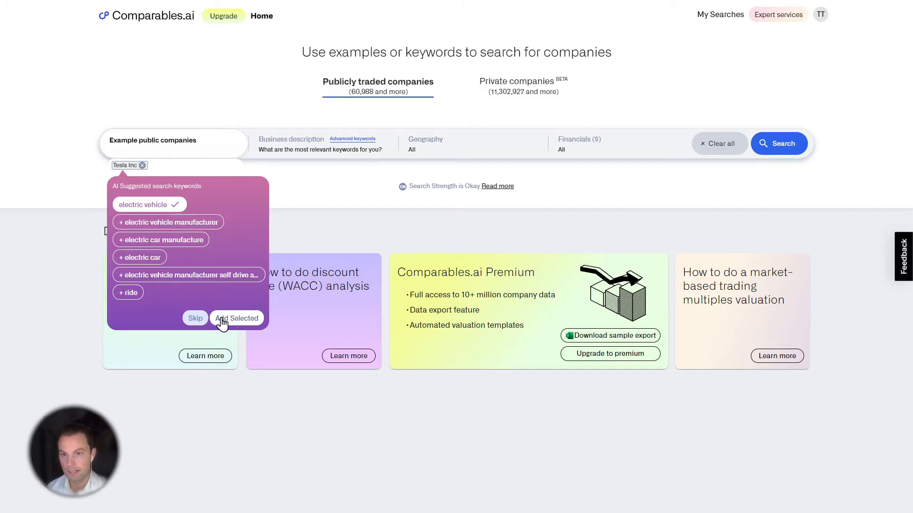
click(221, 319)
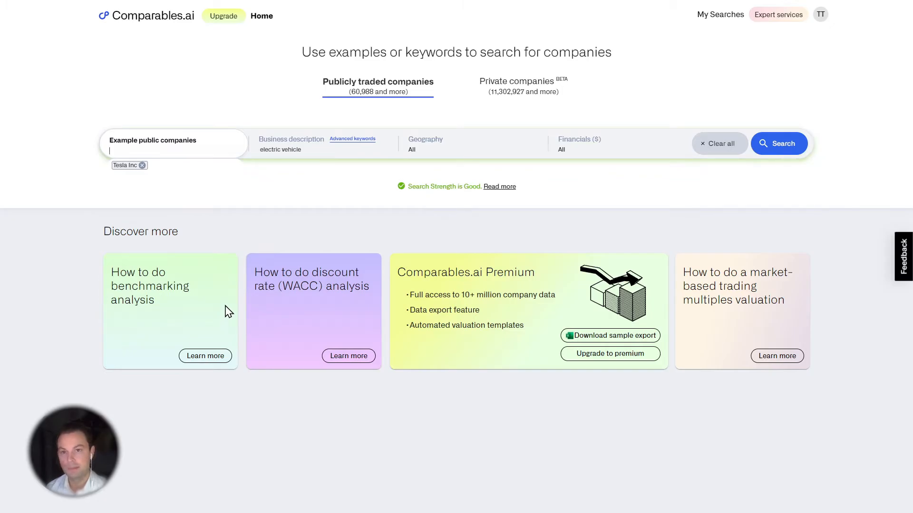
click(309, 151)
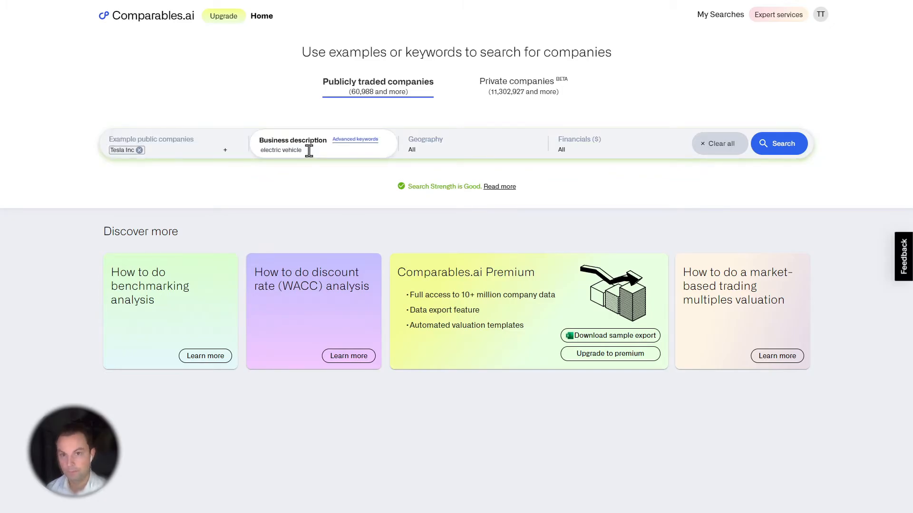
click(361, 140)
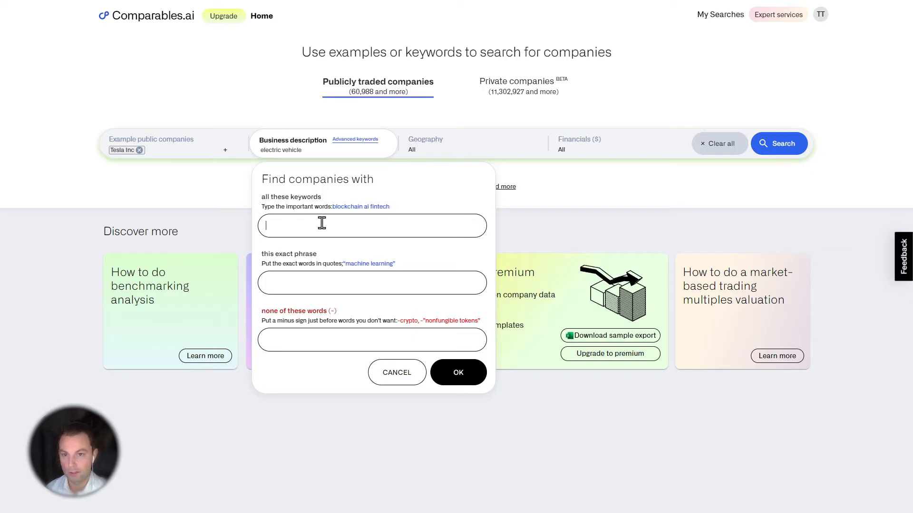
click(311, 285)
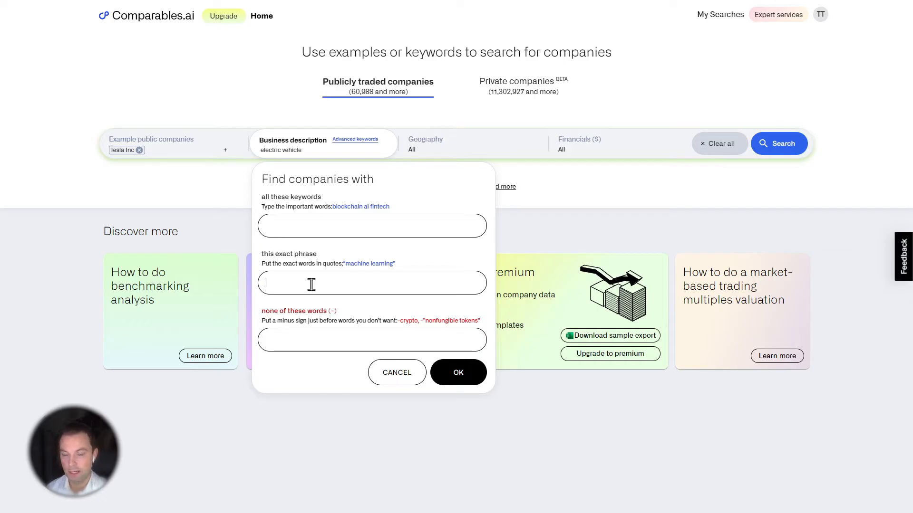
text("")
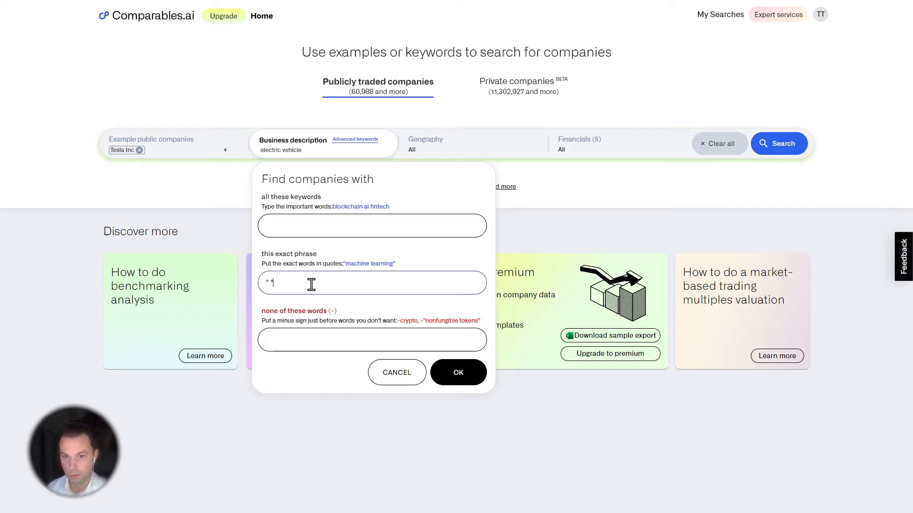
click(288, 337)
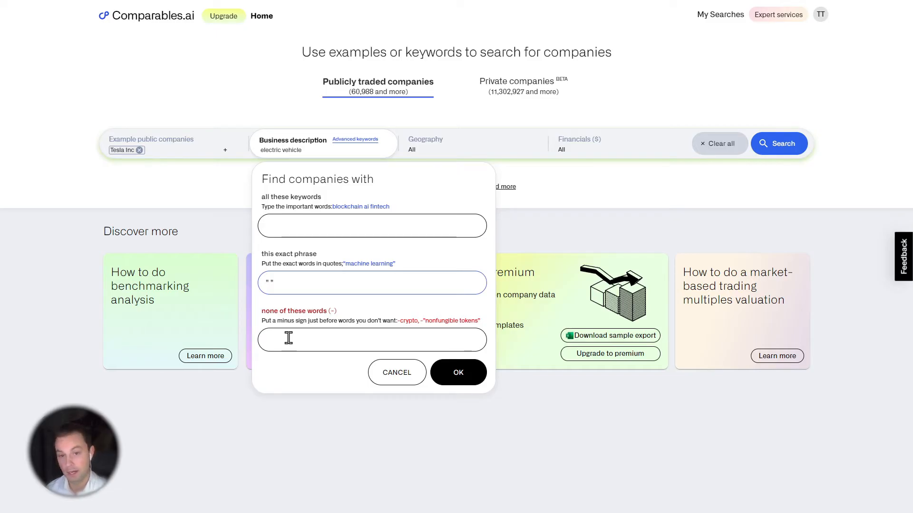
text(-consulting)
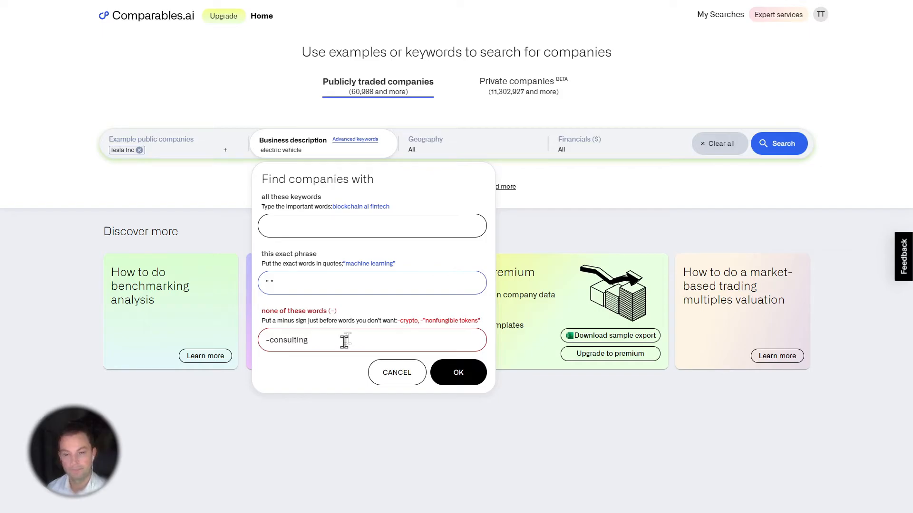
click(394, 376)
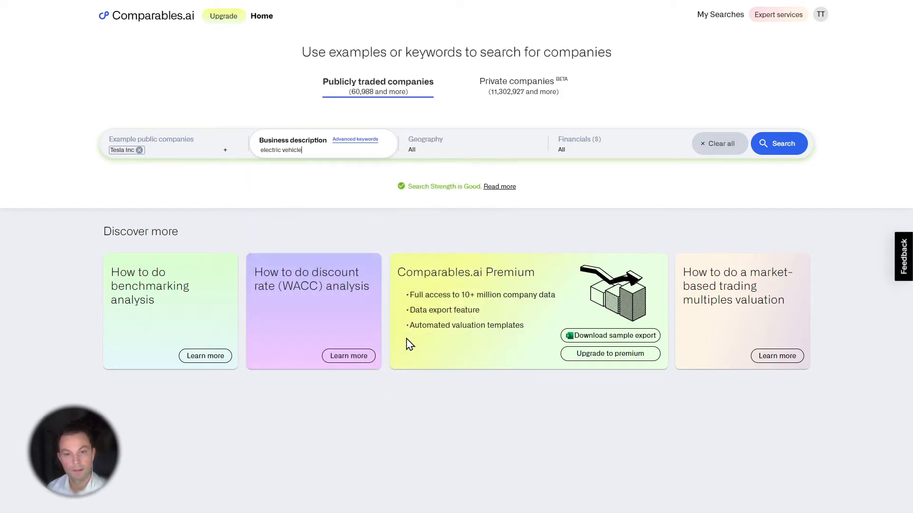
Review the geography filter's regions and the countries listed under Europe (Developed), leaving the filter without applying anything
click(449, 154)
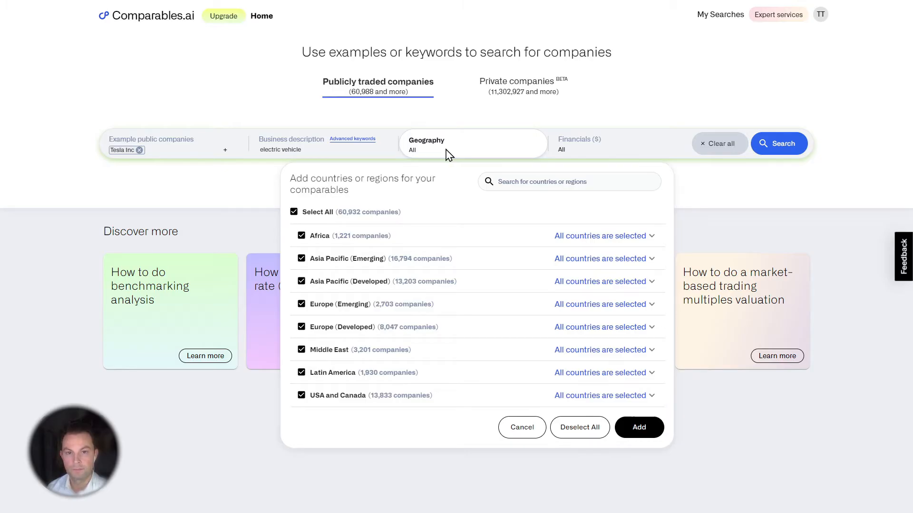
click(592, 328)
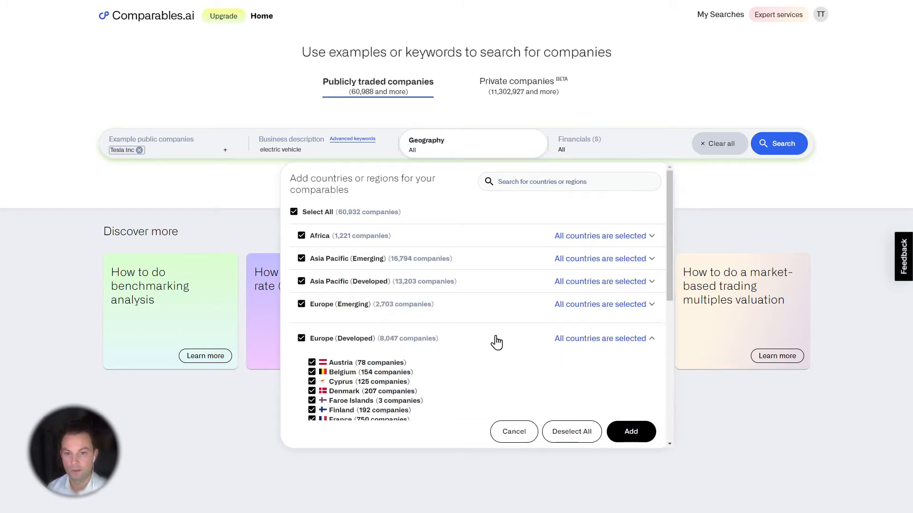
scroll(496, 341, down, 2)
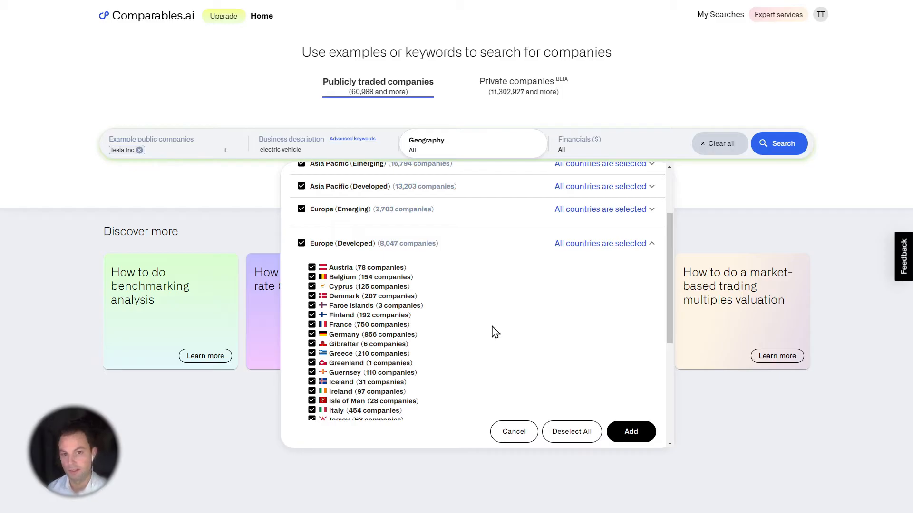
click(521, 430)
Check which financial criteria and currencies the Financials filter offers, then close it
click(595, 143)
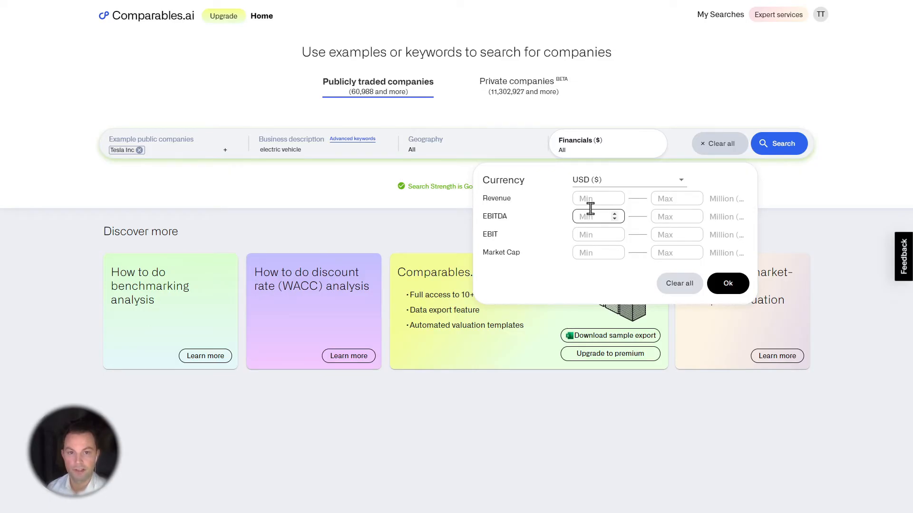
click(649, 183)
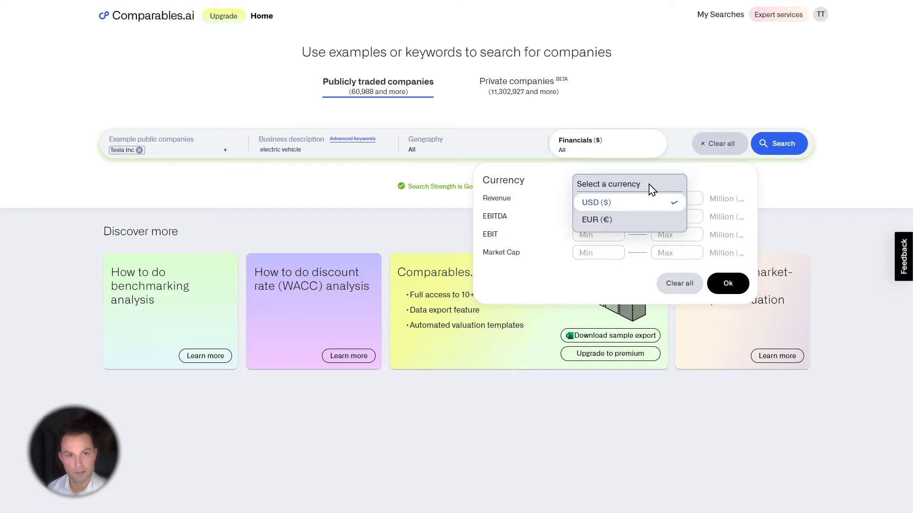
click(672, 169)
click(679, 151)
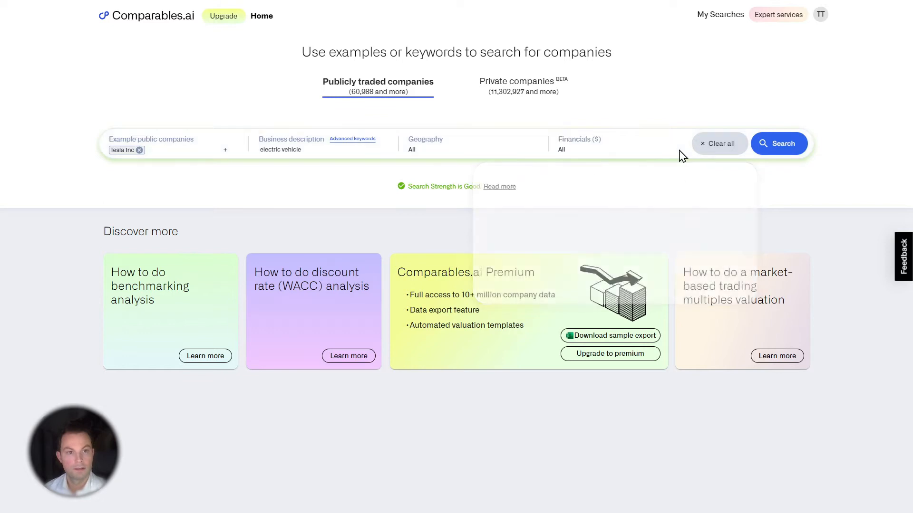
Run the company search and examine the match percentage and relevance bars of XPeng Inc under the AI recommendations
click(776, 149)
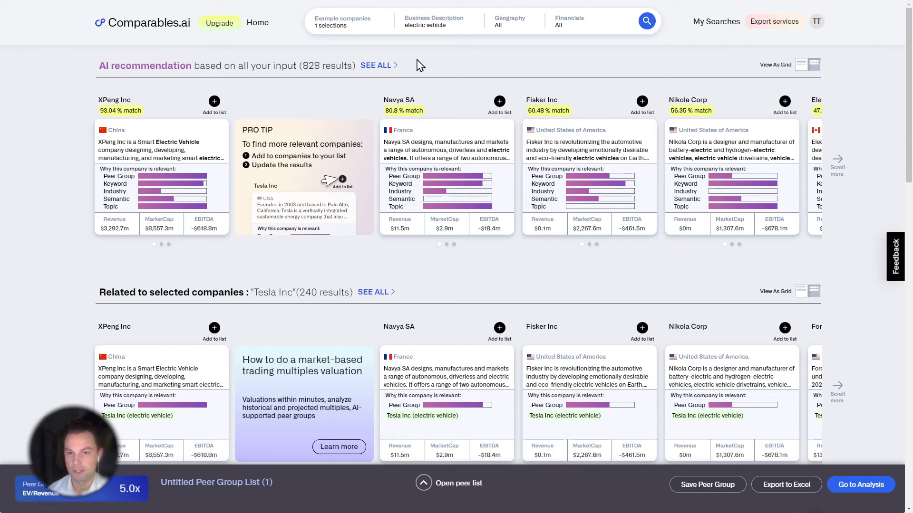
mouse_move(194, 181)
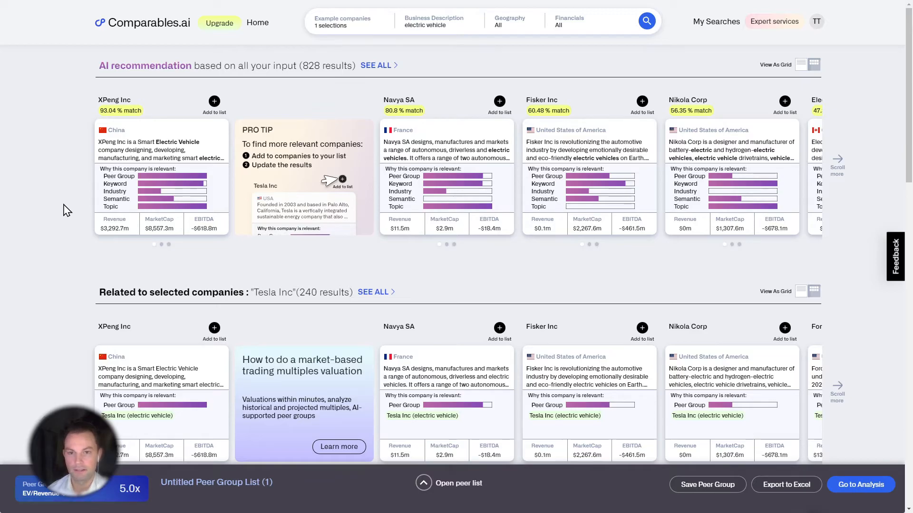
mouse_move(101, 198)
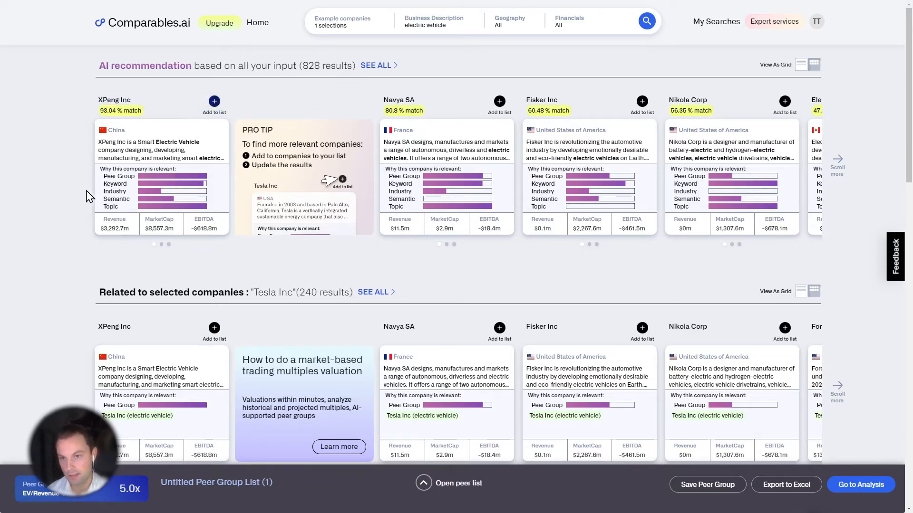
mouse_move(102, 118)
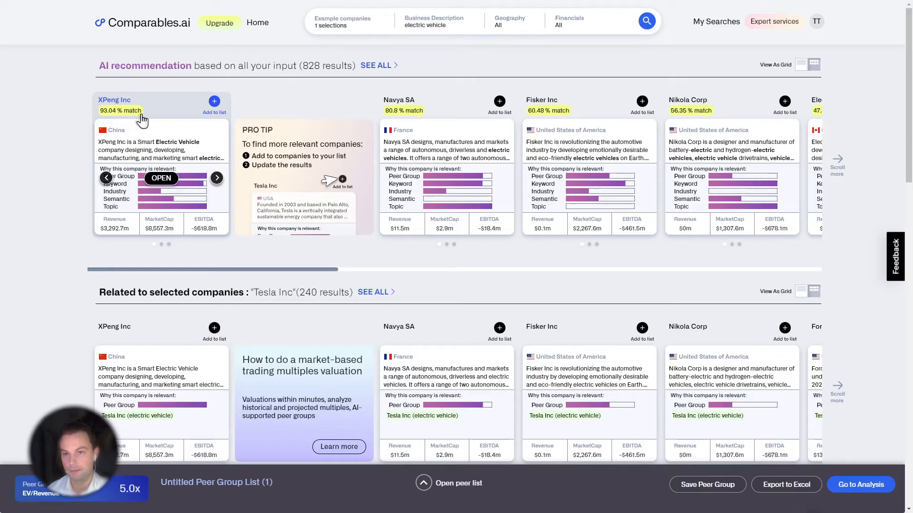
Examine the result groups by selected company, keyword, matching industry, semantics and topic, expanding the semantic and topic term lists
scroll(86, 252, down, 3)
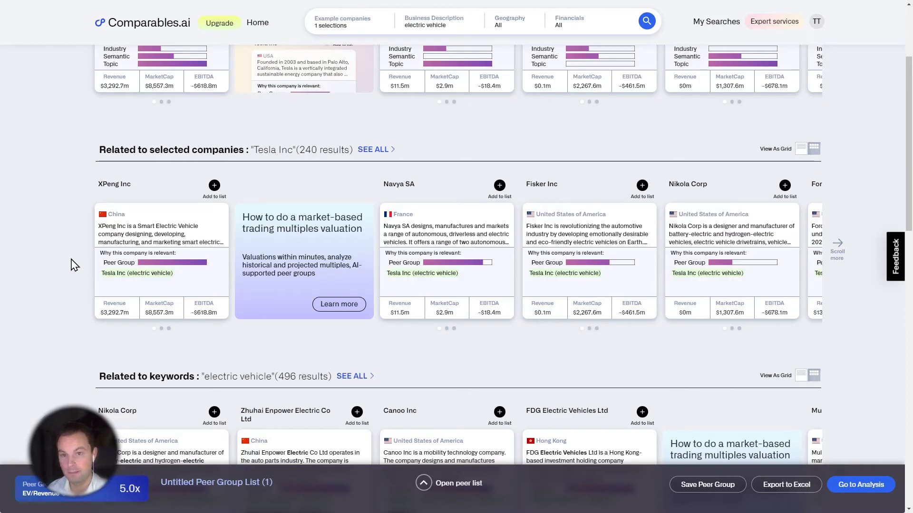
scroll(75, 266, down, 5)
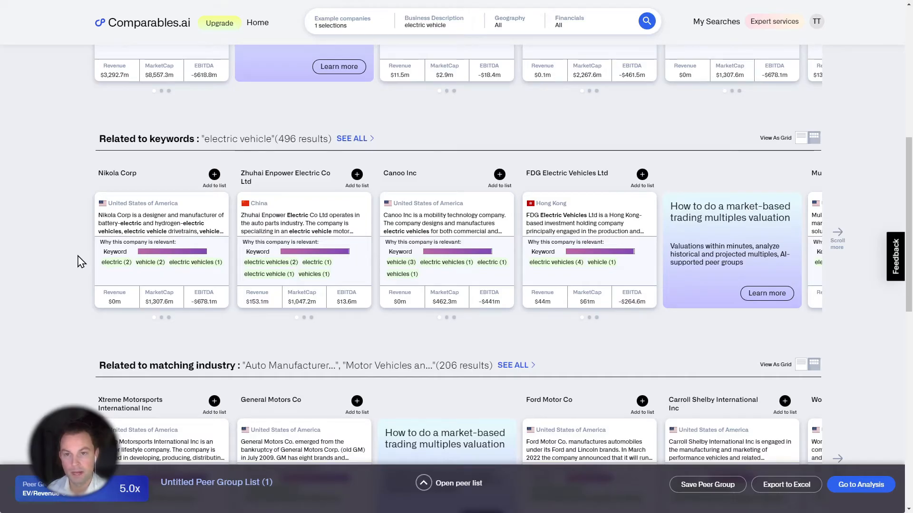
drag(200, 139, 279, 138)
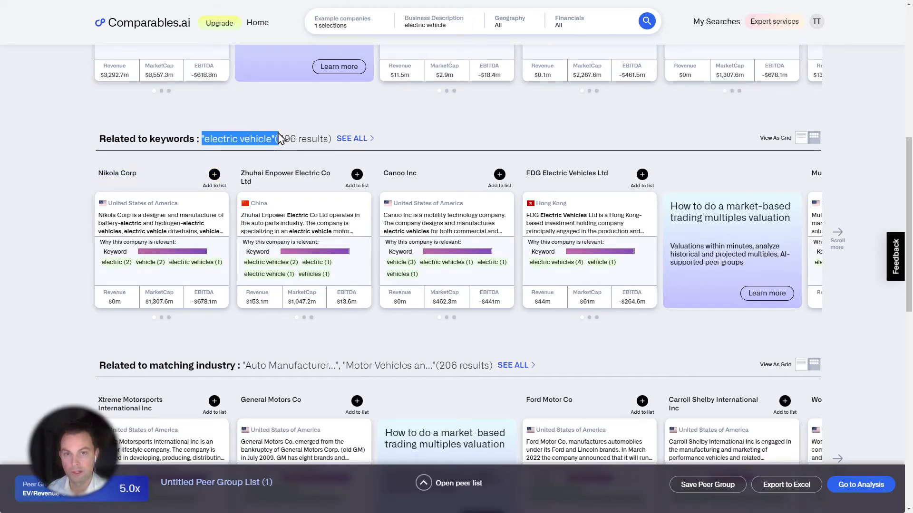
scroll(43, 257, down, 4)
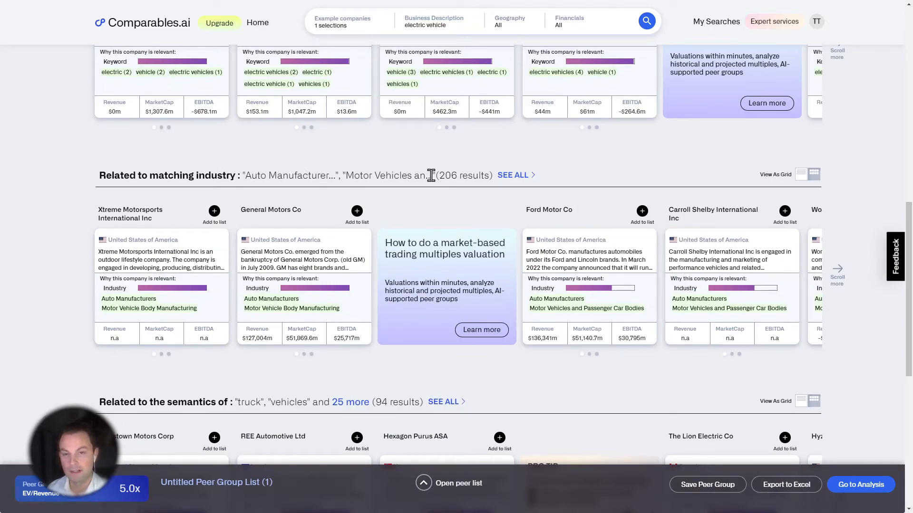
scroll(430, 175, down, 5)
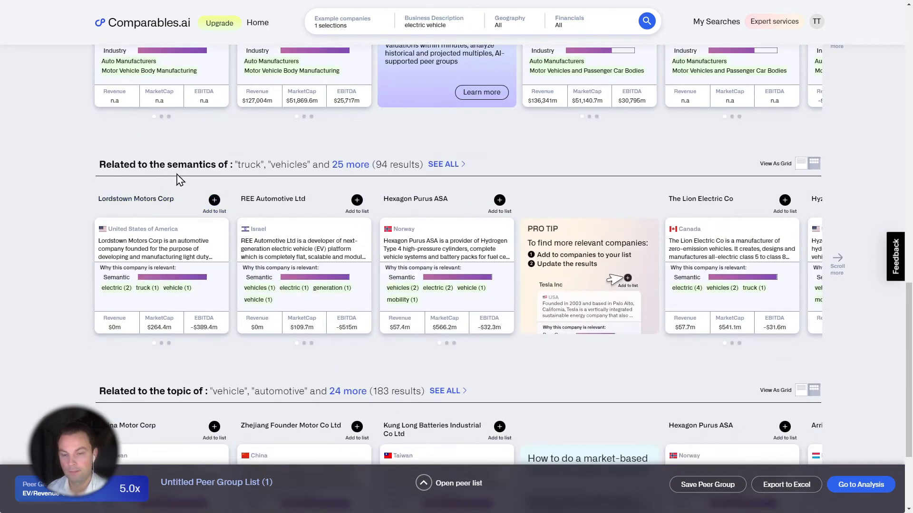
click(358, 167)
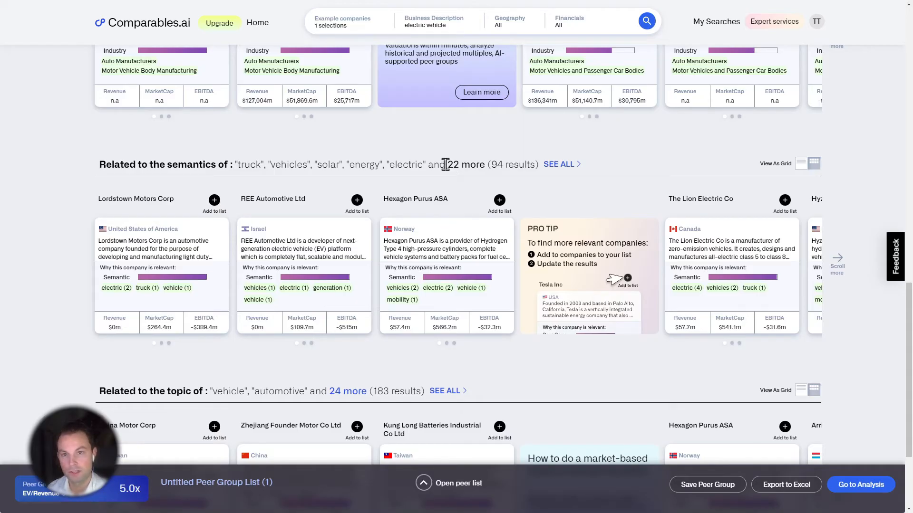
scroll(332, 228, down, 3)
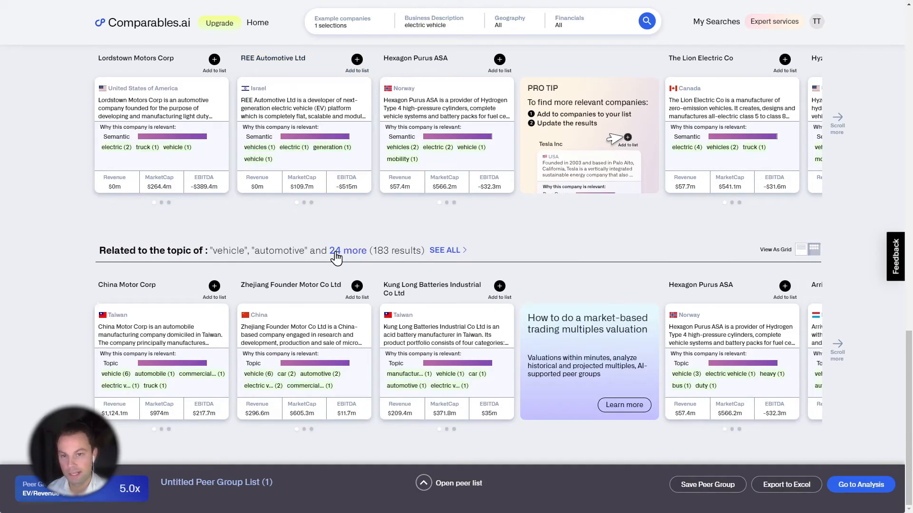
click(335, 252)
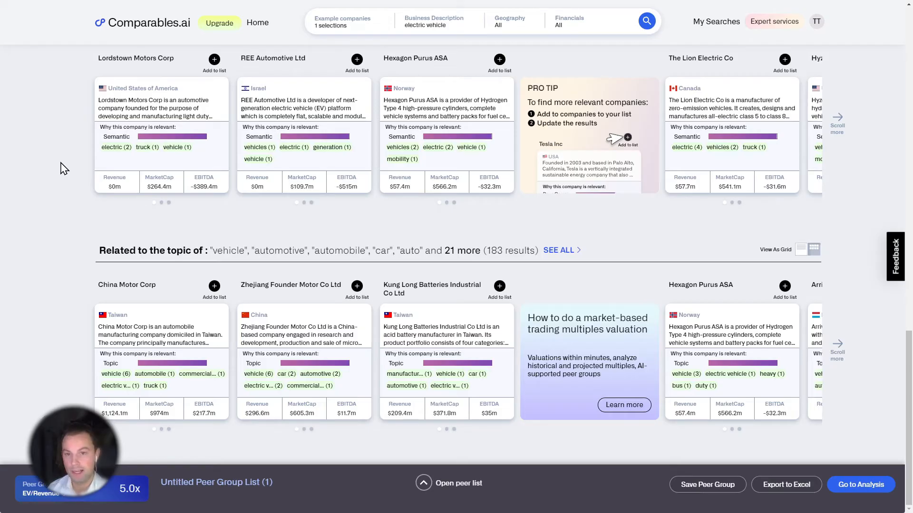
scroll(64, 169, up, 15)
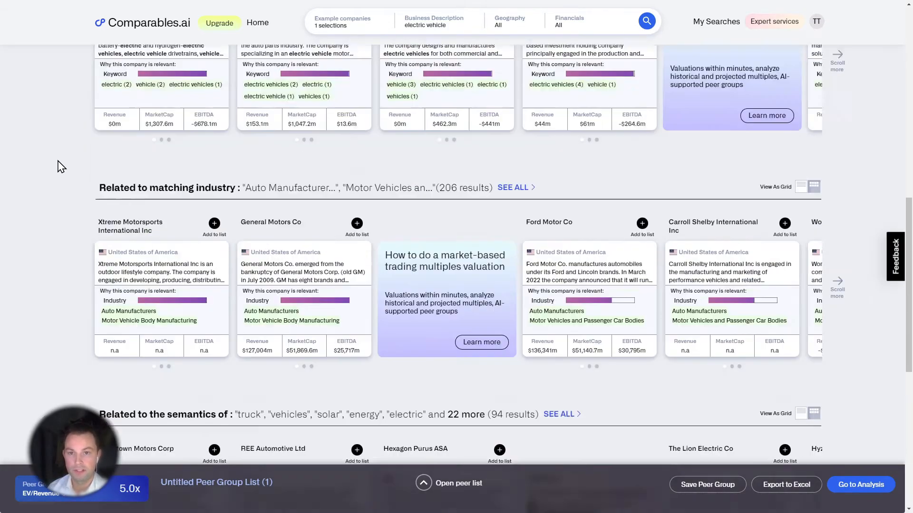
scroll(61, 166, up, 5)
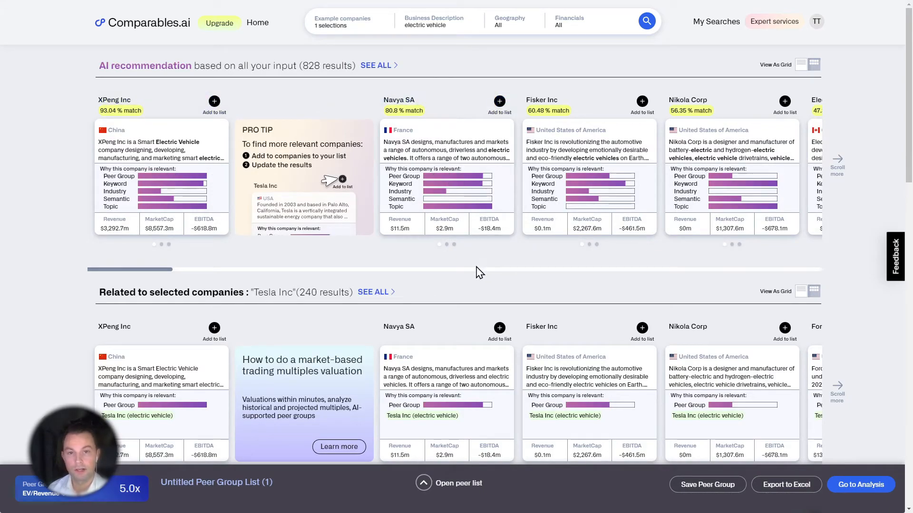
Open the Navya SA profile from the AI recommendations and inspect its Peer Group and Keyword relevance details
click(447, 178)
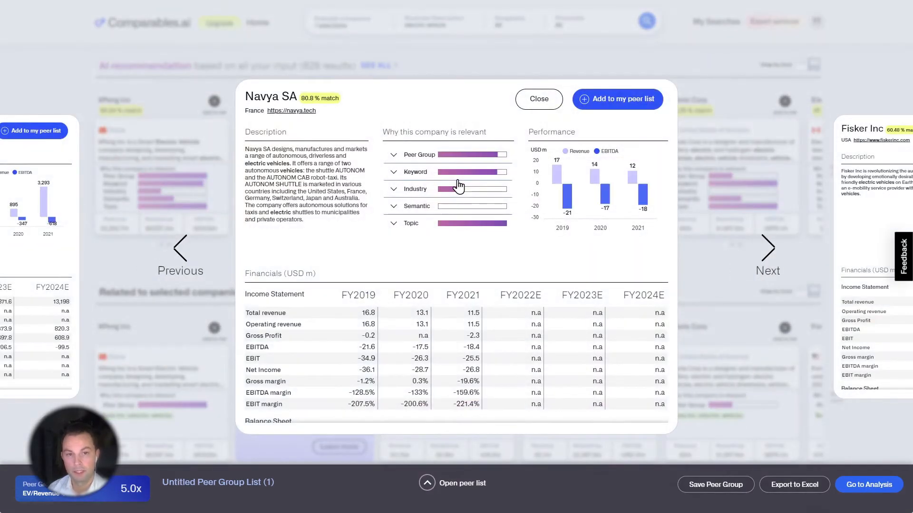
click(415, 156)
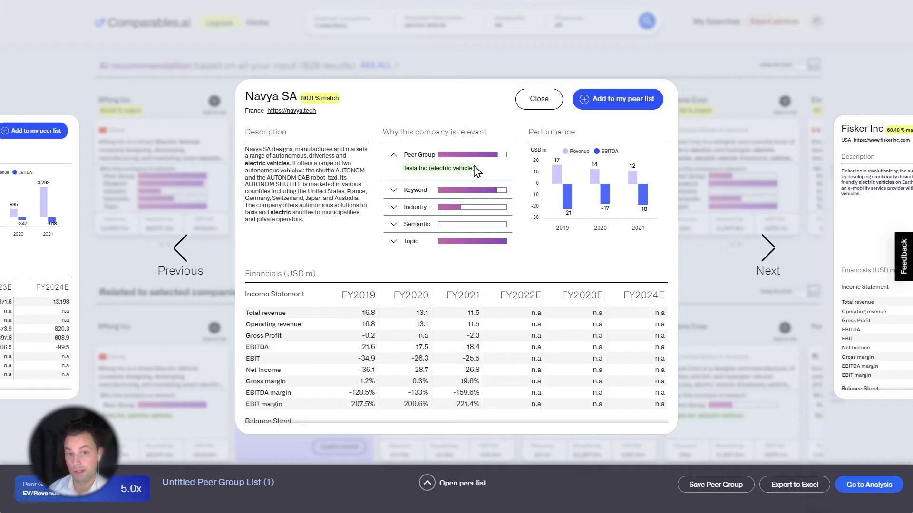
click(410, 192)
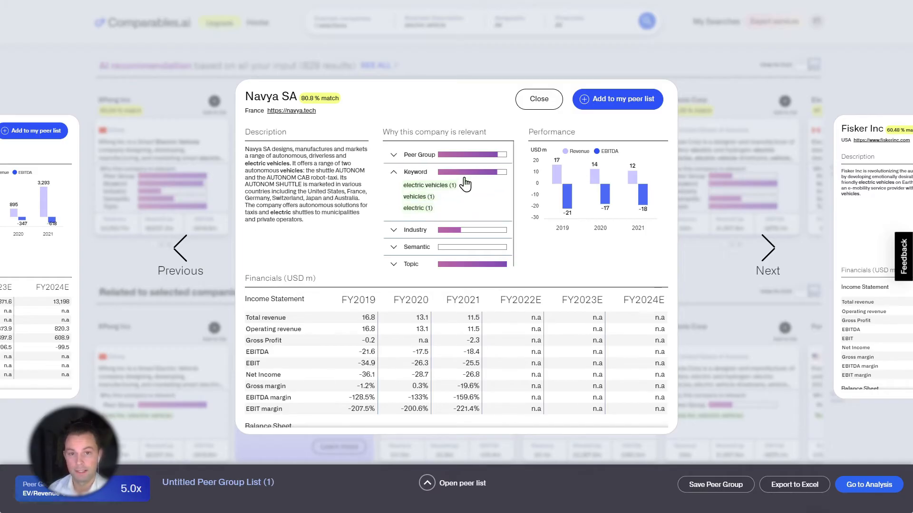
Inspect the Industry and Topic relevance details of Navya SA and compare them with its description and performance
click(420, 230)
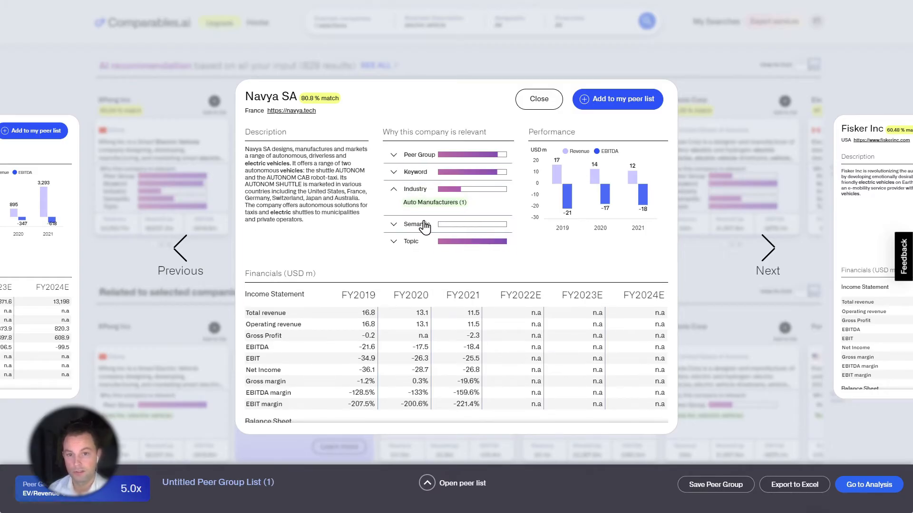
click(413, 236)
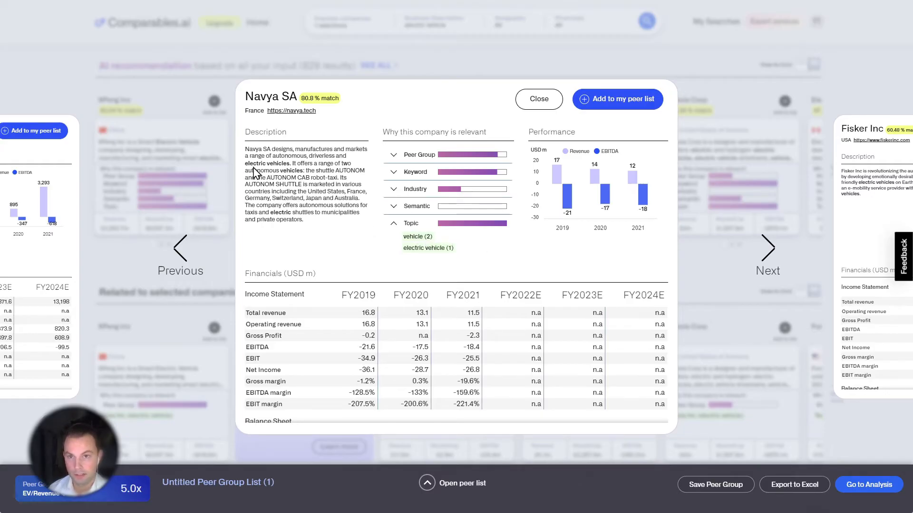
click(325, 224)
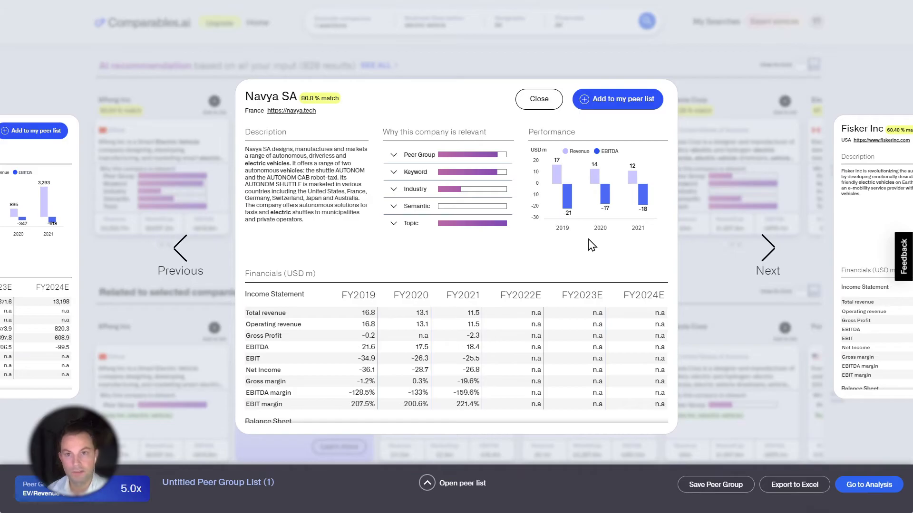
Add Navya SA from its profile and XPeng Inc from the AI recommendations to the peer list
click(604, 102)
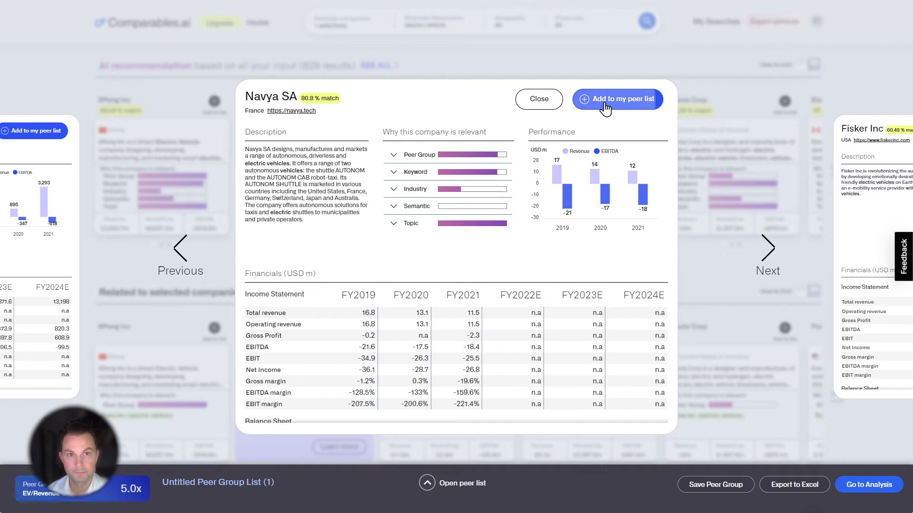
click(536, 103)
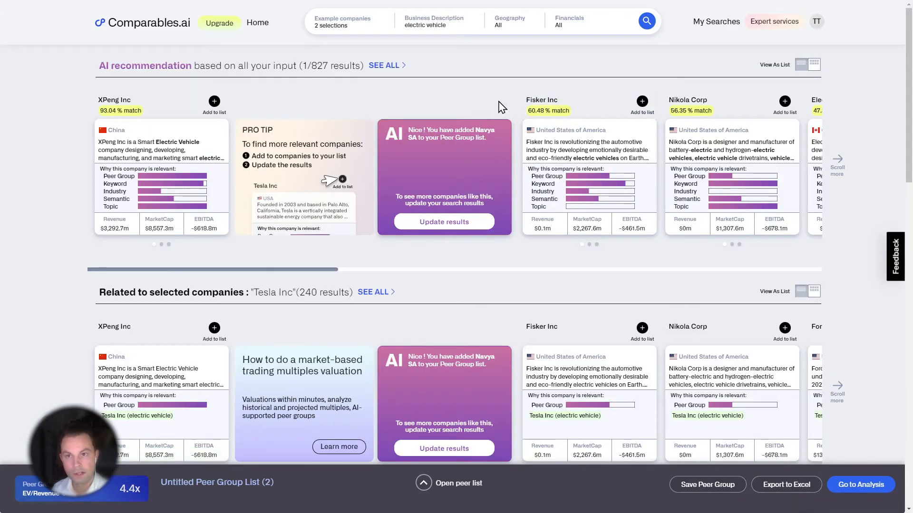
scroll(499, 107, down, 2)
click(213, 233)
Add General Motors Co and Ford Motor Co from the matching industry results to the peer list
scroll(447, 235, down, 6)
scroll(459, 236, down, 2)
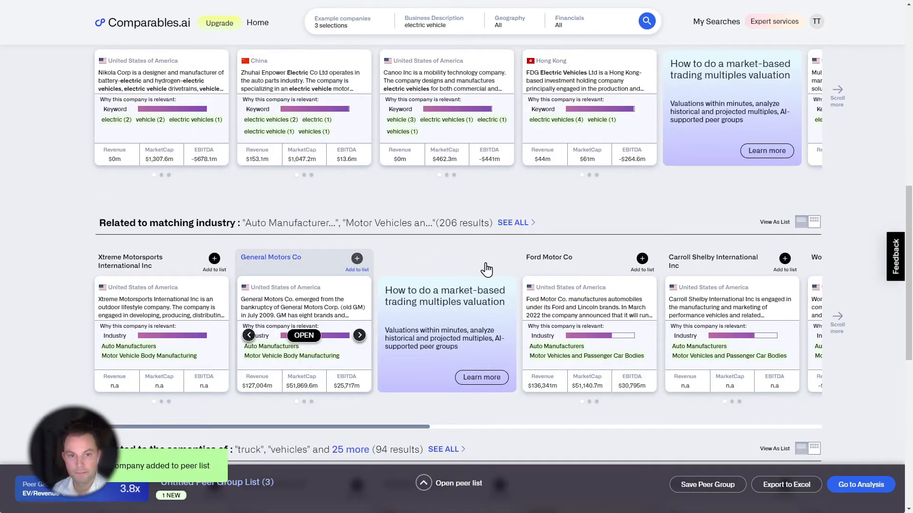
click(641, 258)
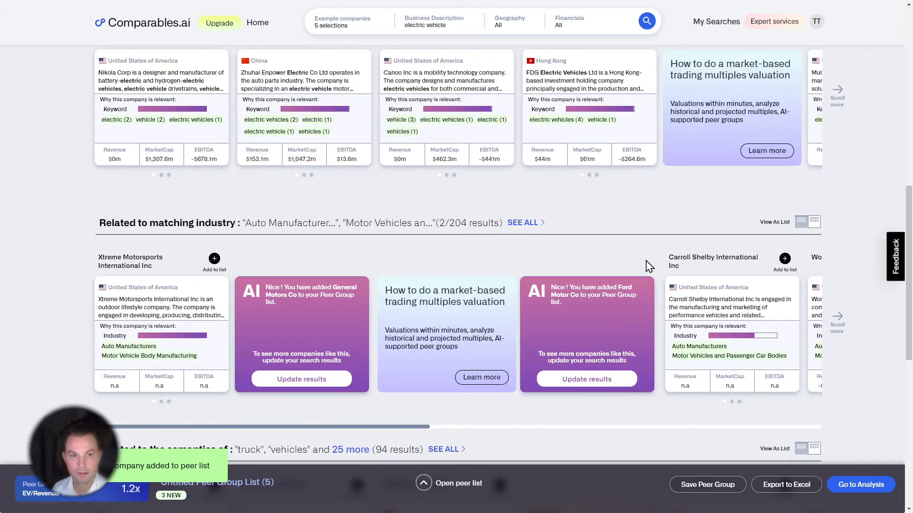
Open all results related to the matching industry and examine the listed companies' descriptions, match percentages and financials
click(522, 225)
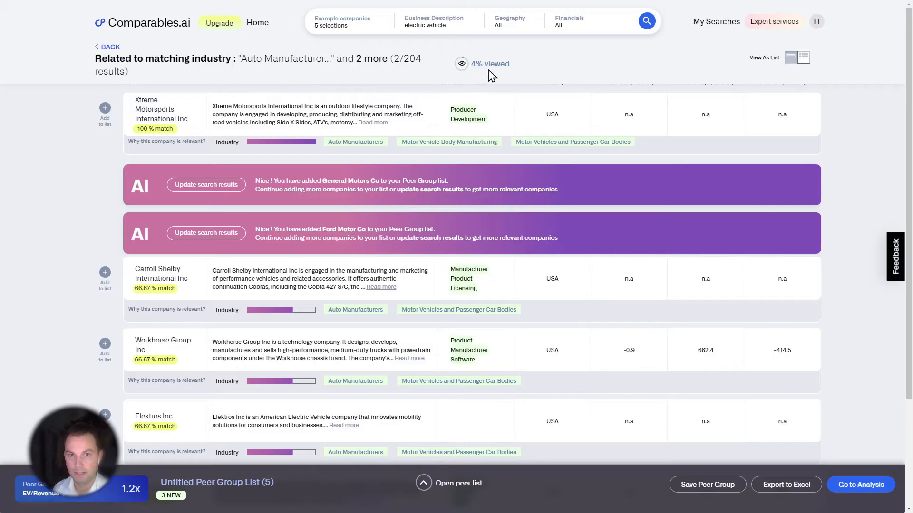
scroll(428, 177, down, 2)
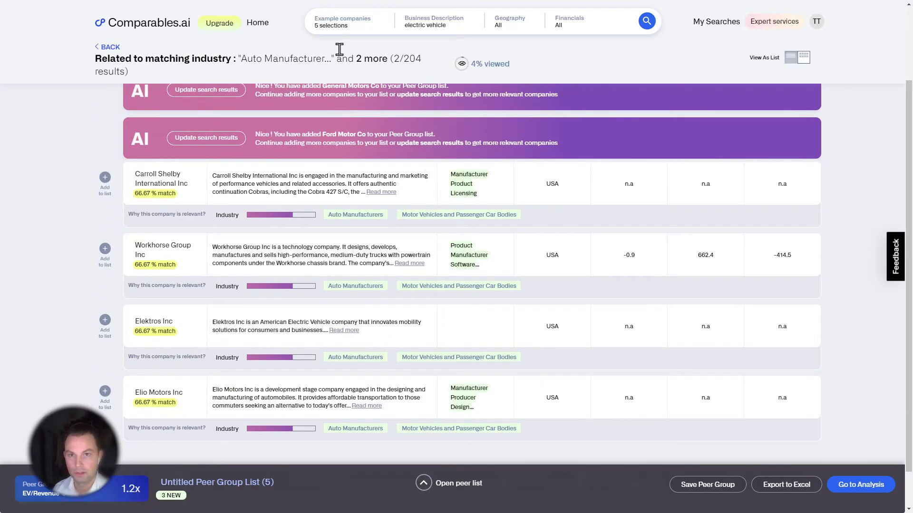
scroll(423, 145, down, 6)
scroll(423, 145, down, 4)
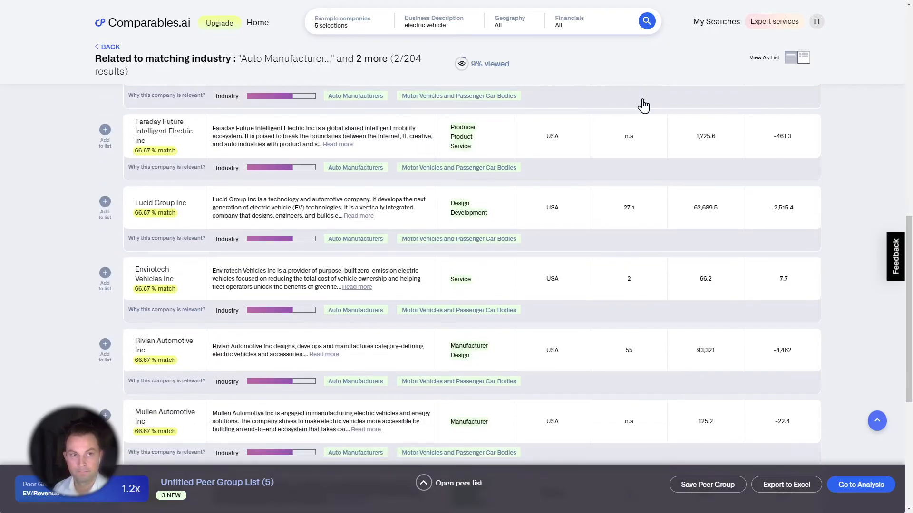
Show the matching industry results as cards, add Volkswagen AG to the peer list and update the search results
click(804, 57)
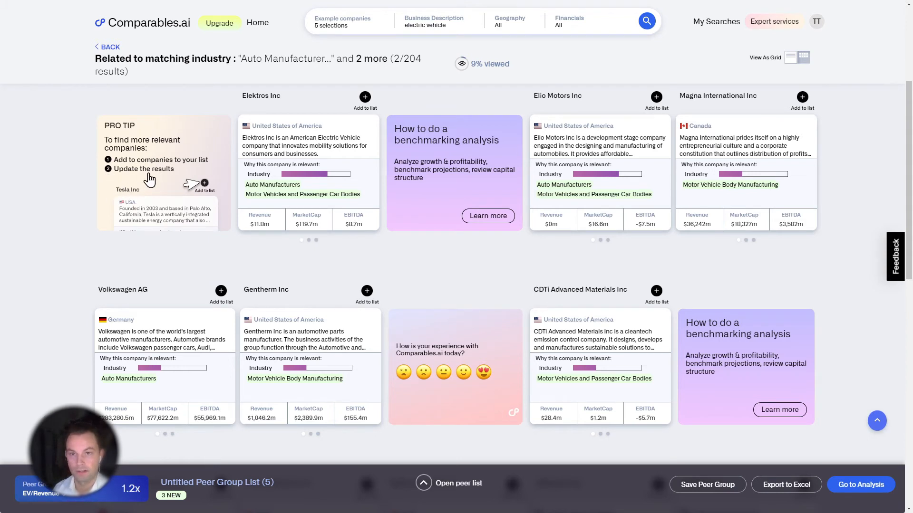
click(221, 291)
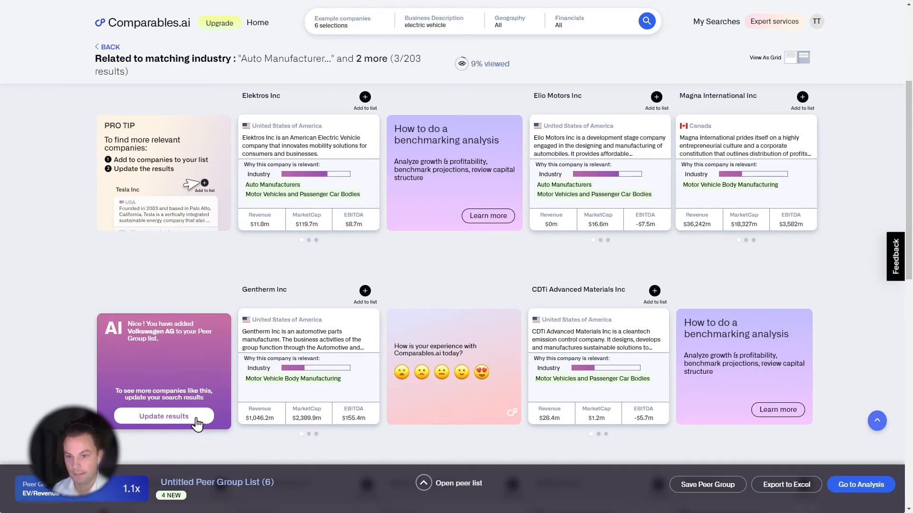
click(200, 423)
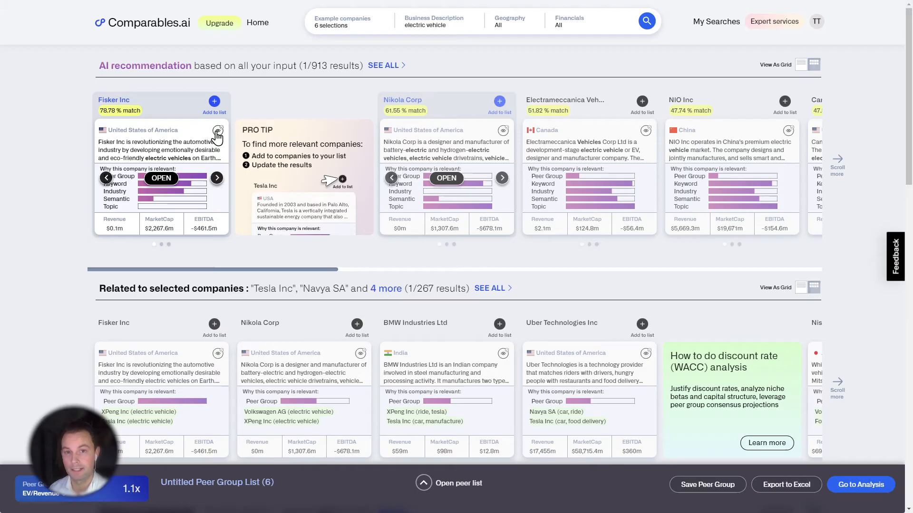
Add AYRO Inc from the AI recommendations to the peer list and display the list's company multiples as EV/EBIT
drag(242, 270, 593, 273)
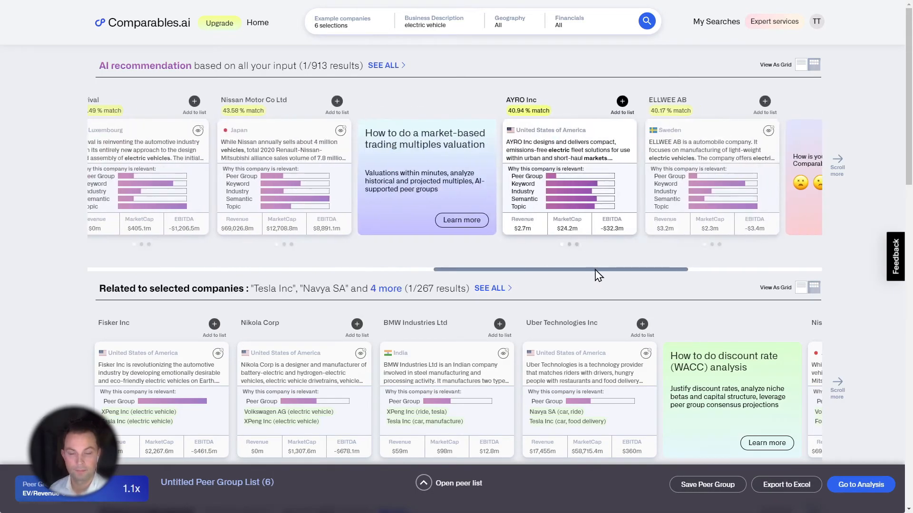
click(622, 101)
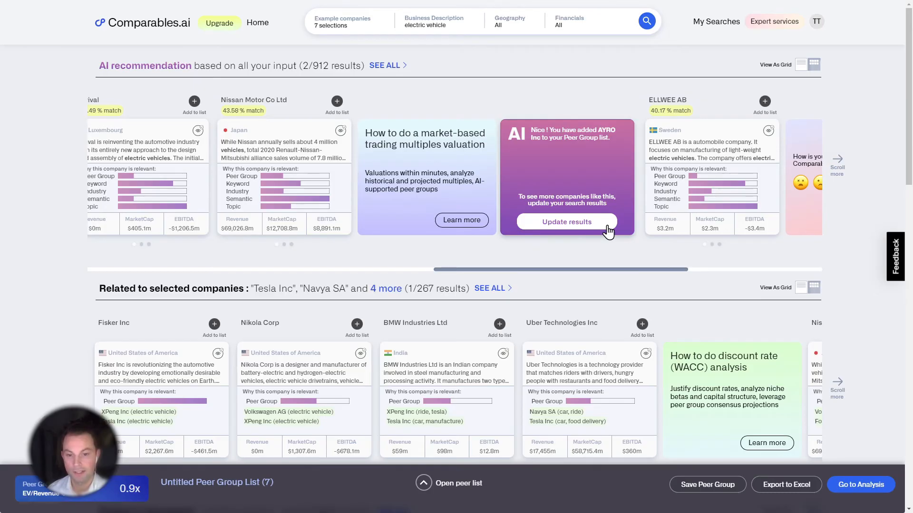
click(462, 491)
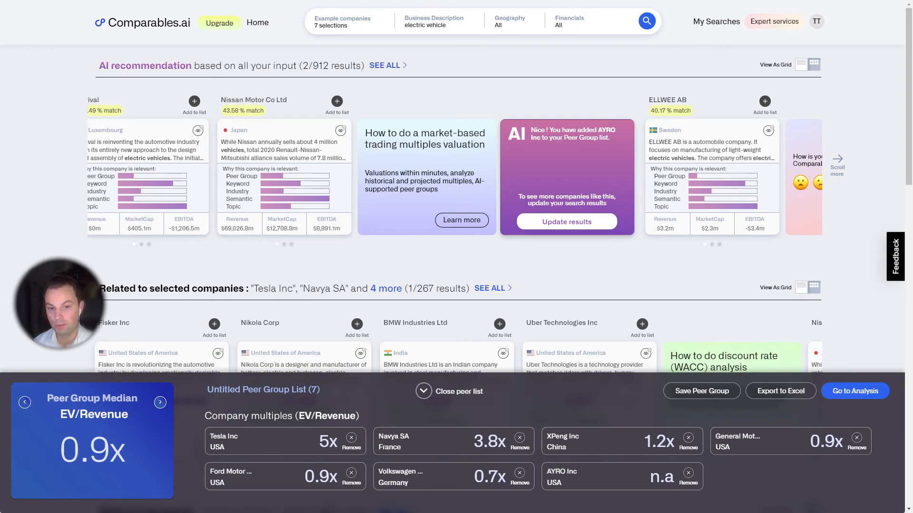
click(160, 403)
click(160, 403)
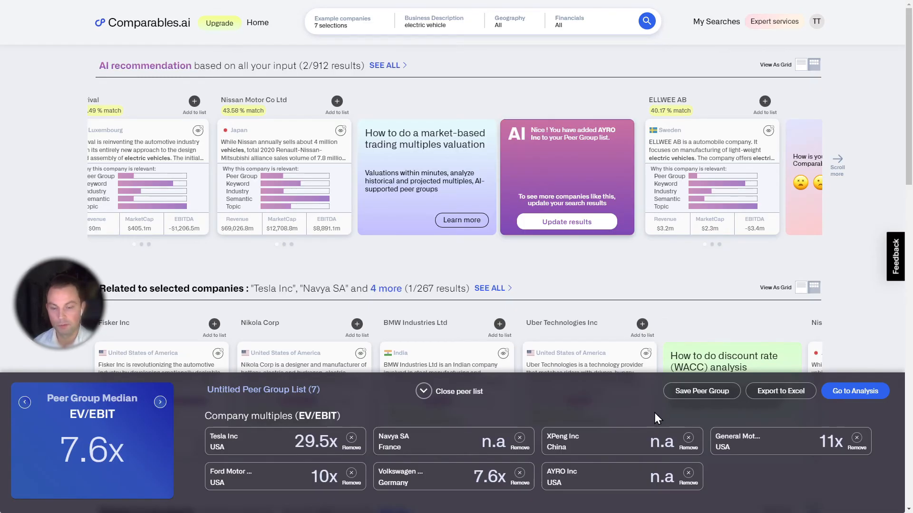
Remove AYRO Inc, XPeng Inc and Navya SA from the peer group list
click(689, 472)
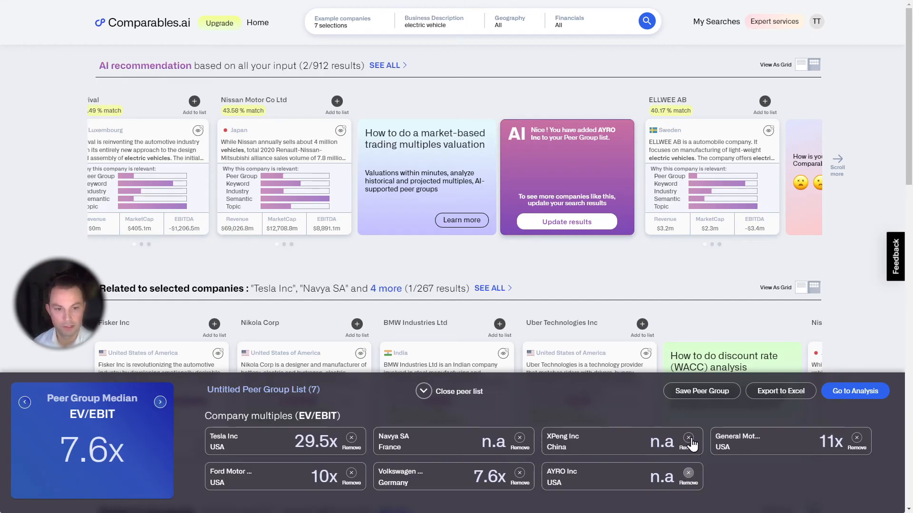
click(688, 438)
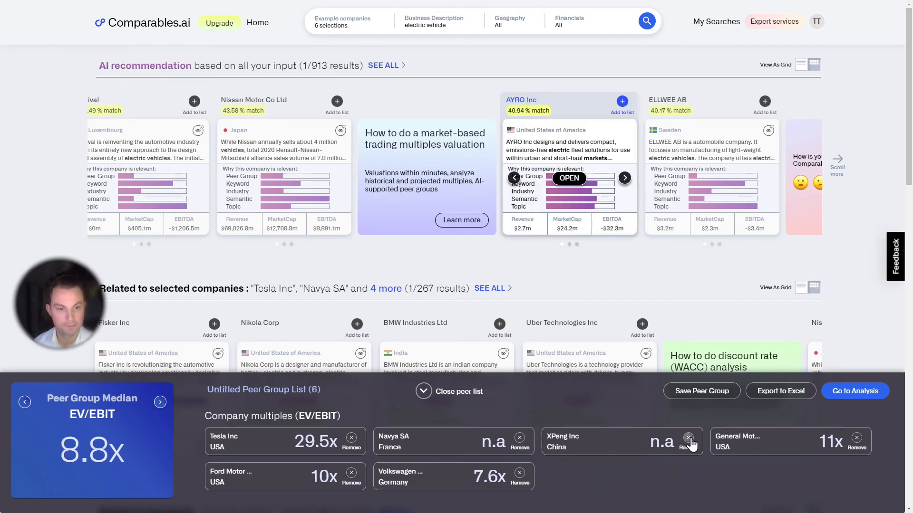
click(519, 438)
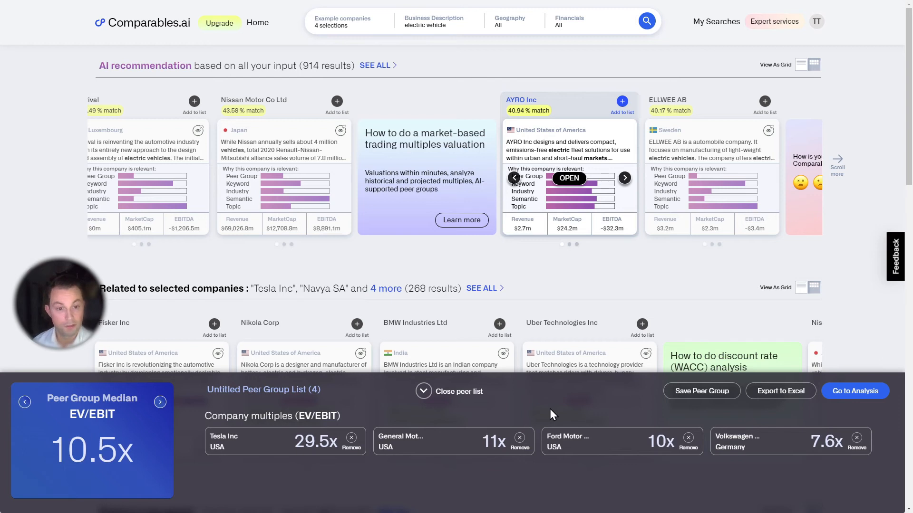
Save the peer group list under the name "tesla peer group"
click(711, 397)
click(390, 201)
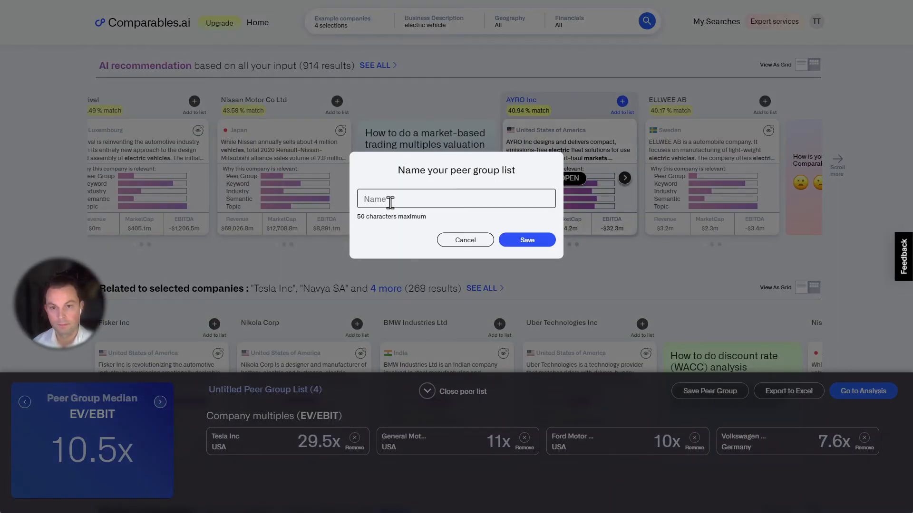
text(tesla peer group)
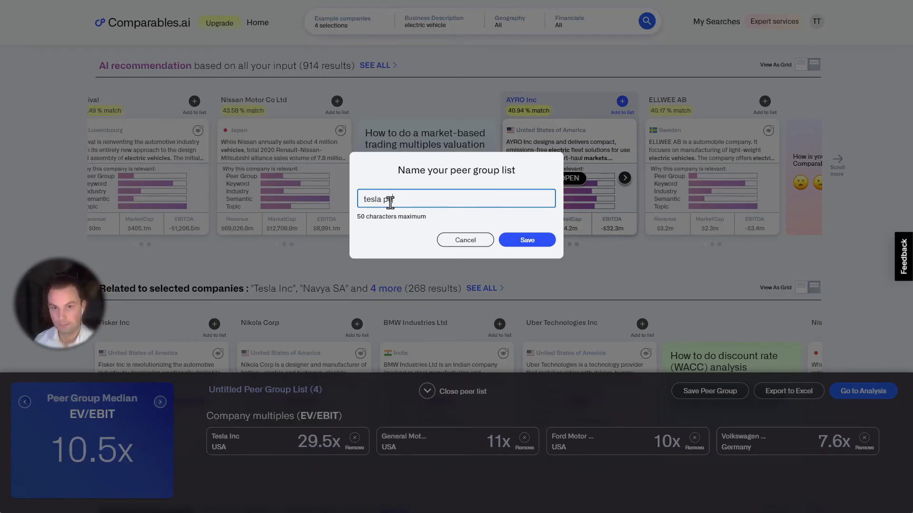
click(547, 243)
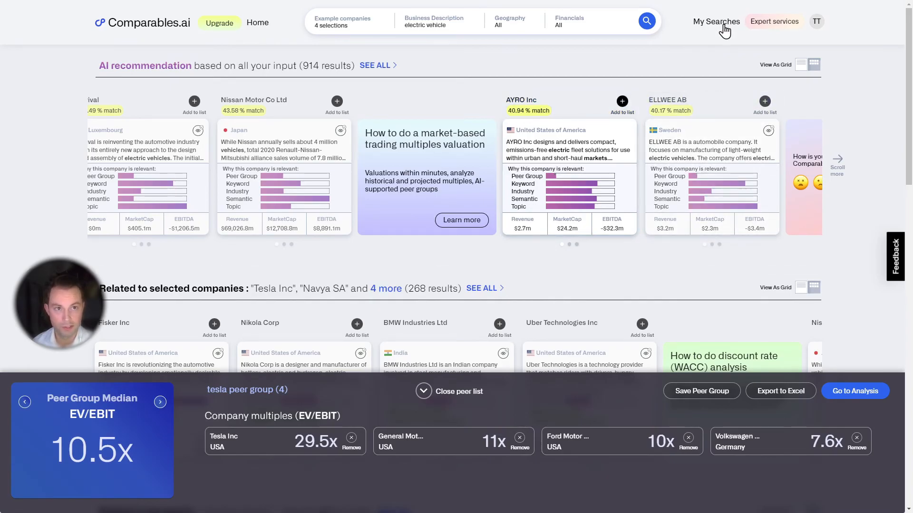
Open the analysis of the peer group and examine which valuation, ratio and estimate columns can be added
click(861, 400)
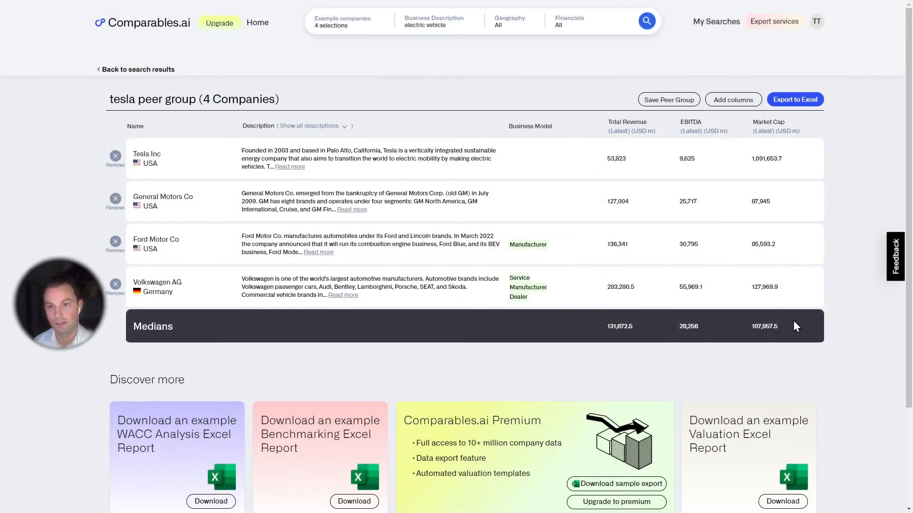
click(745, 109)
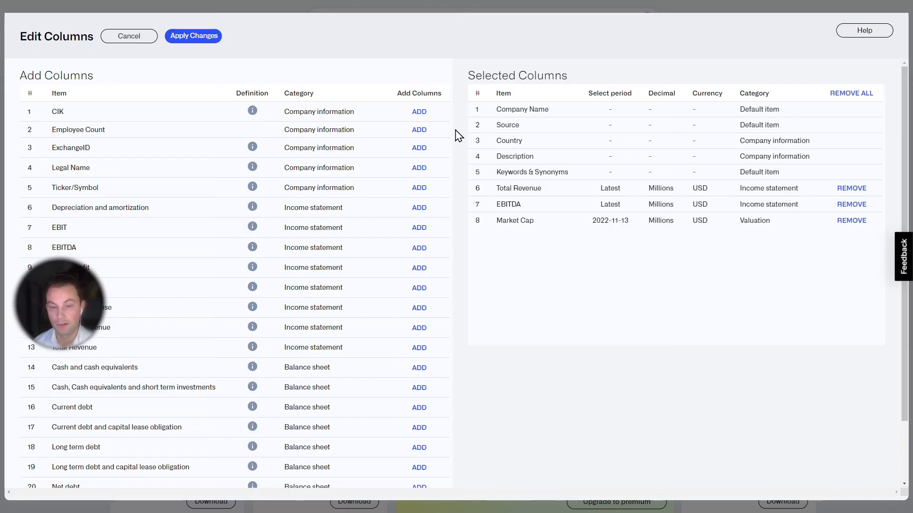
scroll(390, 202, down, 10)
scroll(389, 205, down, 15)
scroll(391, 204, down, 2)
scroll(391, 205, up, 3)
scroll(391, 205, up, 7)
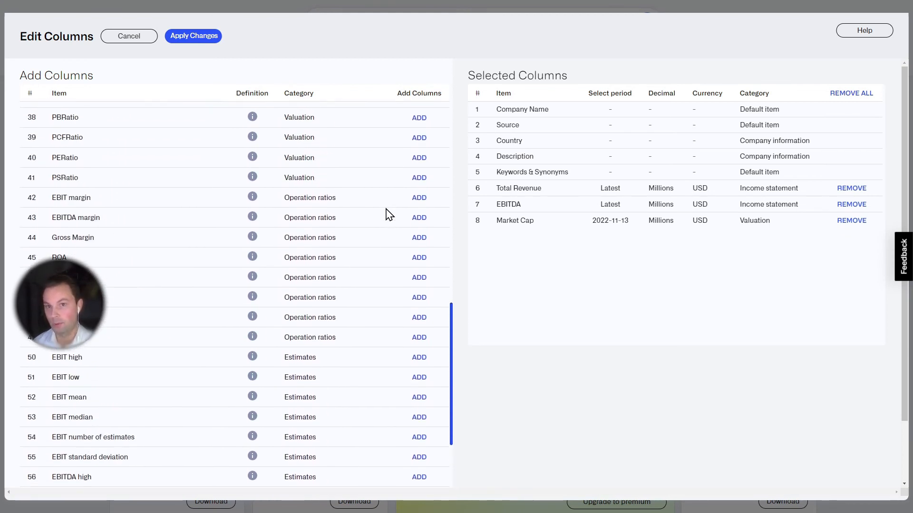
scroll(389, 215, up, 6)
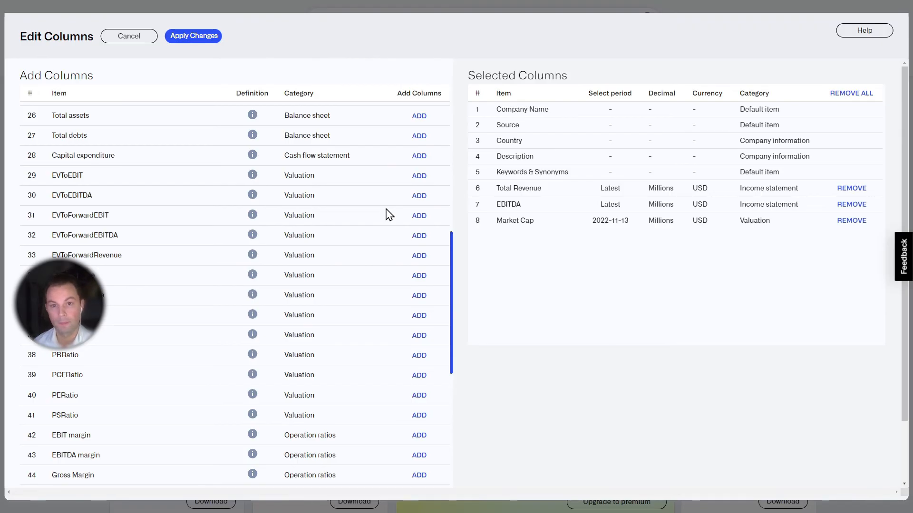
Try to add the EVToEBITDA valuation column, dismiss the premium offer and apply the column changes
click(418, 196)
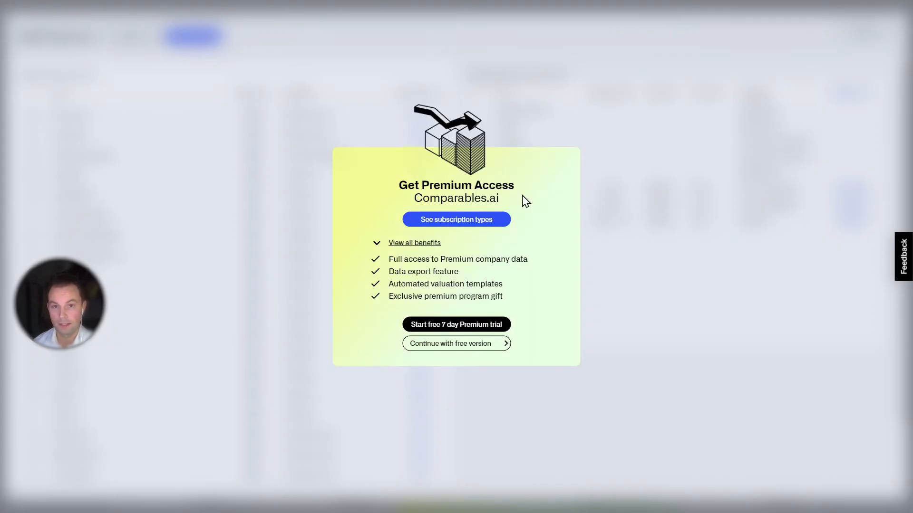
click(498, 338)
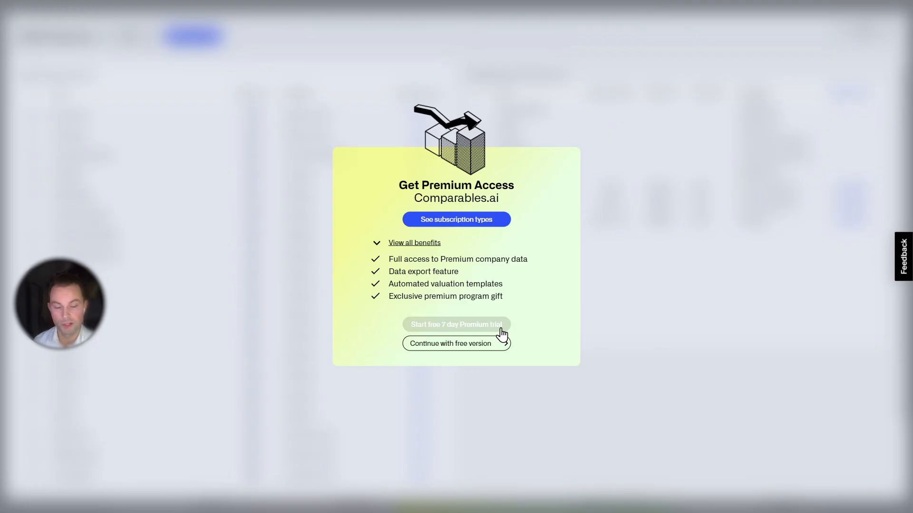
click(594, 322)
click(203, 45)
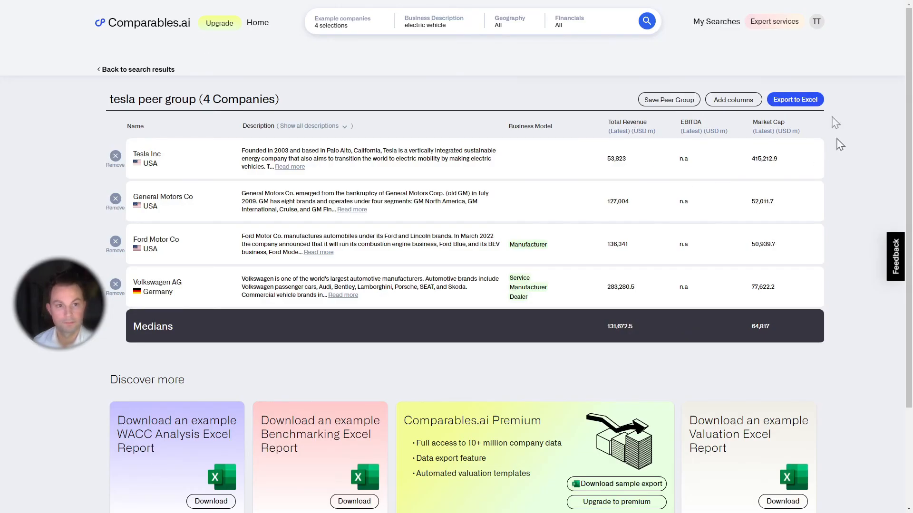
Check the analysis content offered for the Excel export, close it and look over the downloadable example reports
click(809, 103)
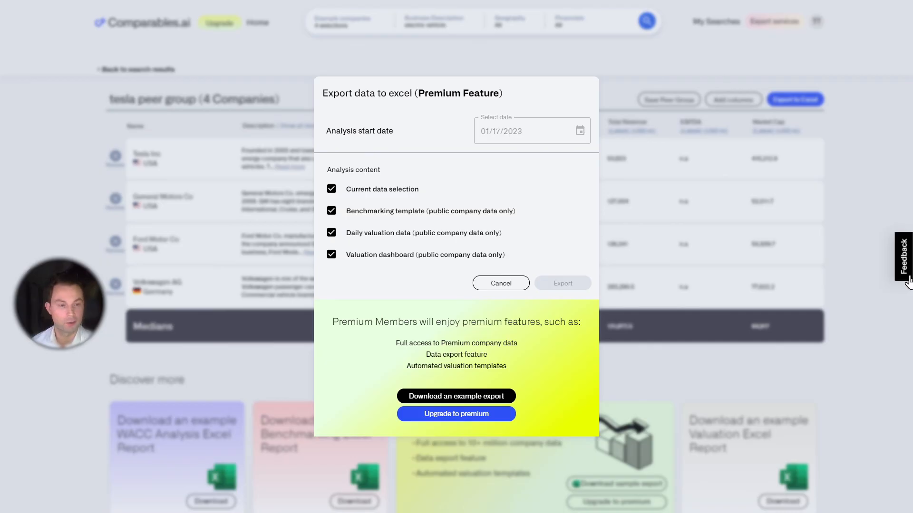
click(894, 308)
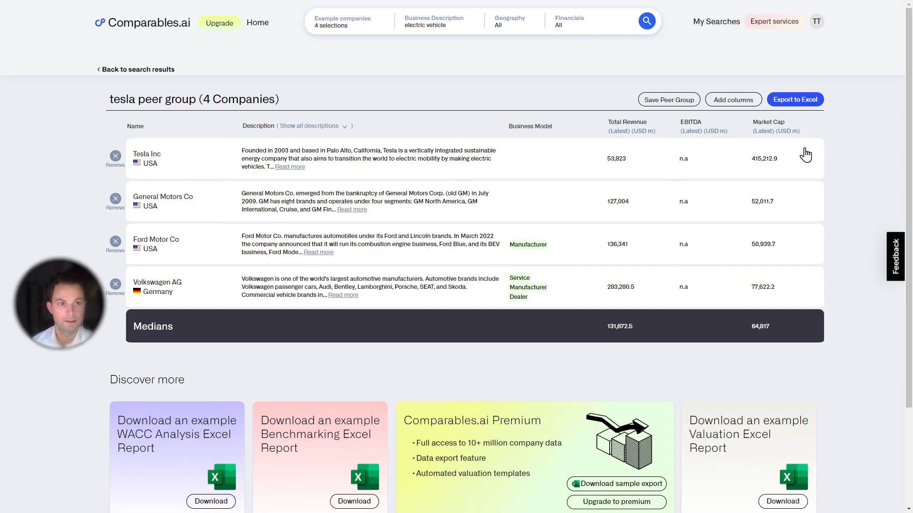
click(815, 24)
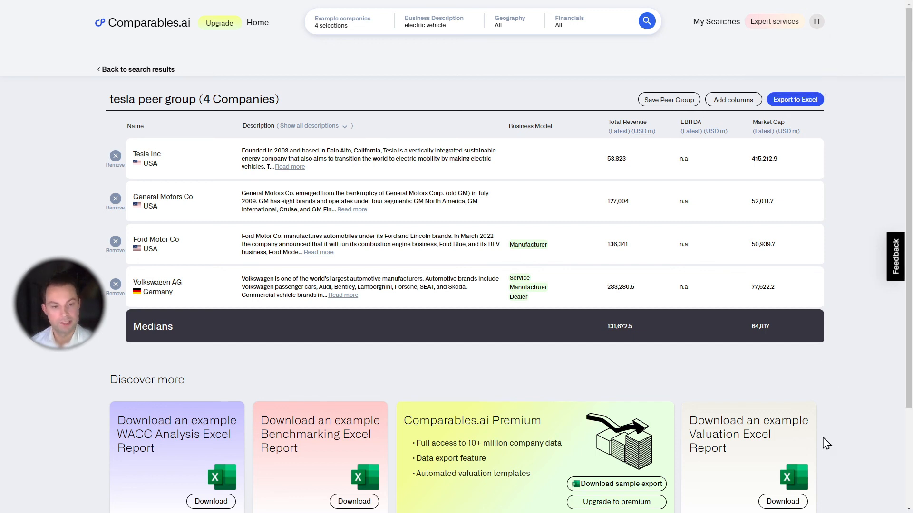
scroll(756, 441, down, 2)
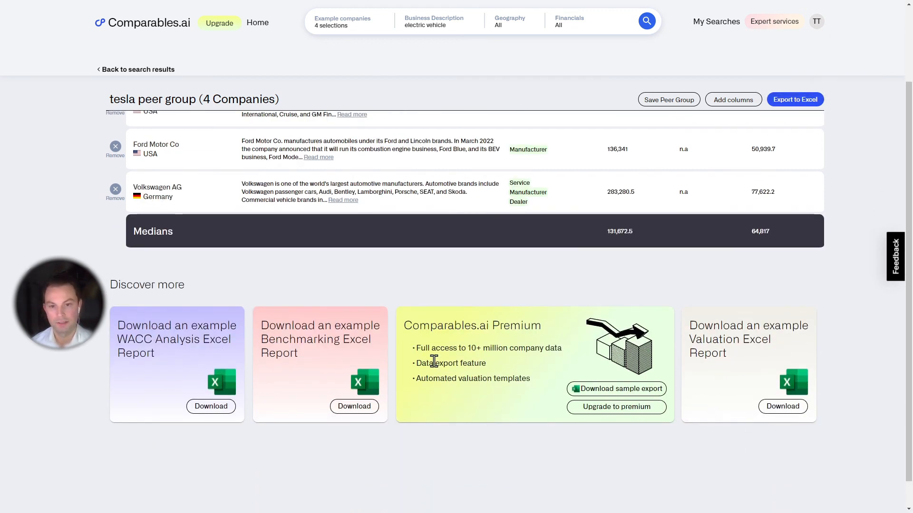